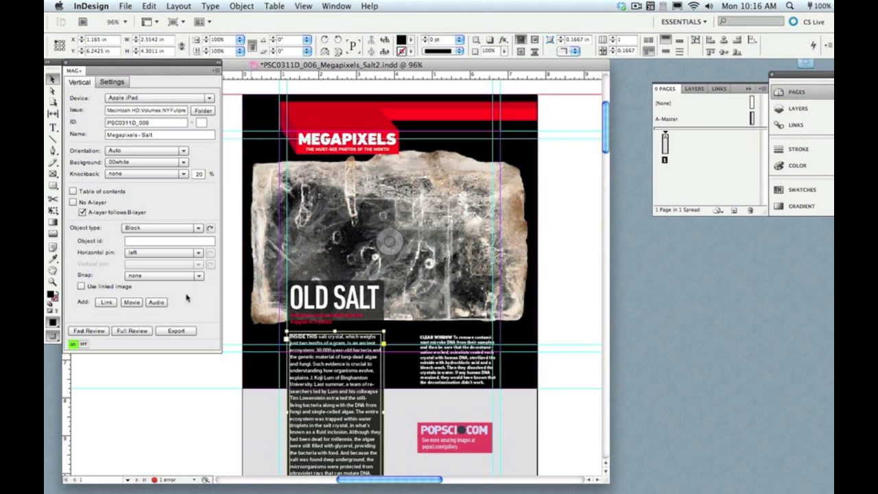
Run a Mag+ Fast Review of the Old Salt page from the MAG+ panel
{"action": "left_click", "coordinate": [103, 332]}
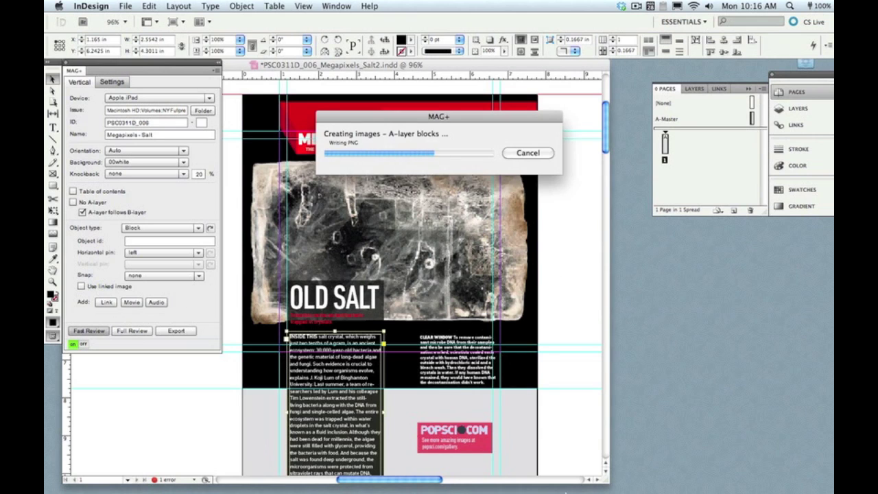
Swipe the article text up over the photo, then toggle the text layers off and back on
{"action": "mouse_move", "coordinate": [565, 480]}
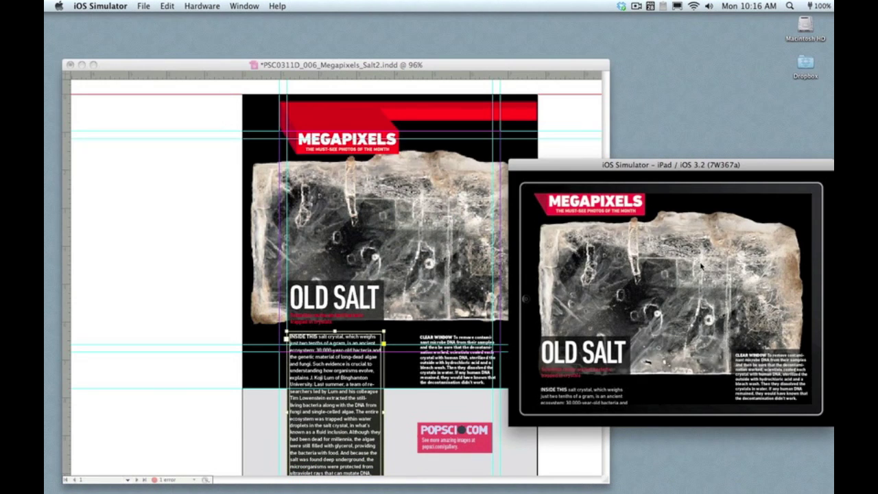
{"action": "left_click_drag", "start_coordinate": [614, 363], "coordinate": [627, 262]}
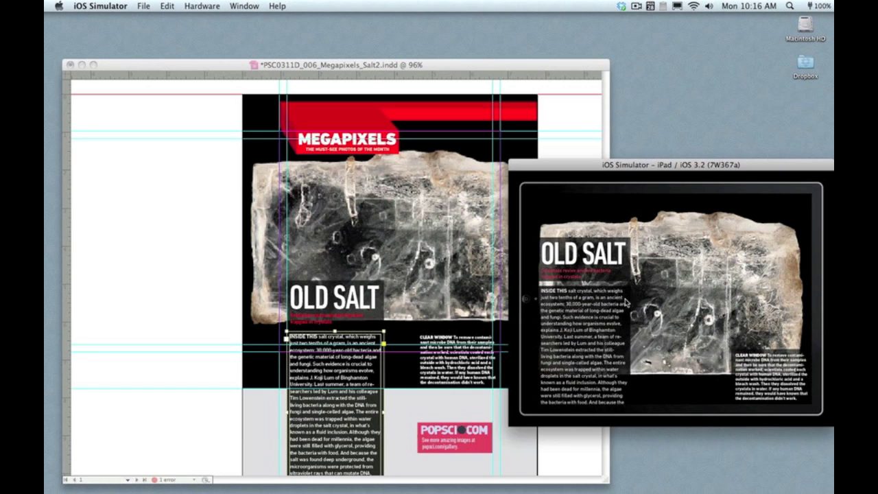
{"action": "left_click_drag", "start_coordinate": [624, 334], "coordinate": [615, 276]}
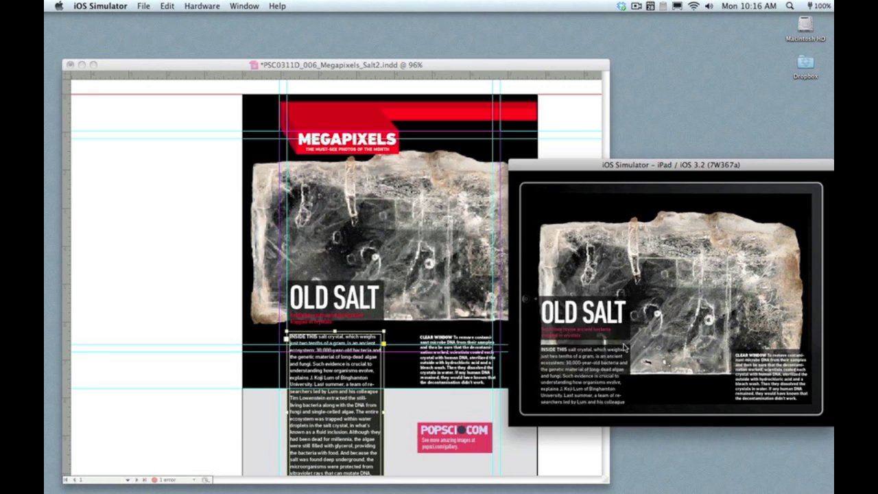
{"action": "left_click", "coordinate": [614, 285]}
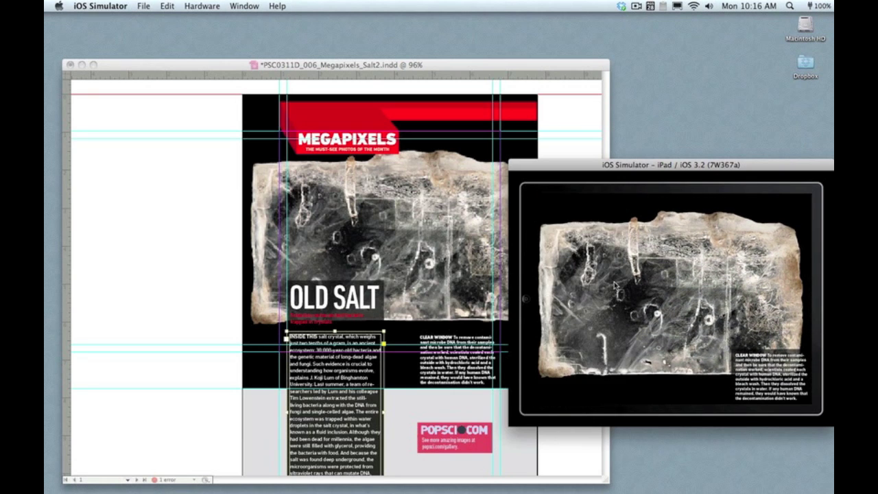
{"action": "left_click", "coordinate": [615, 285]}
Rotate the iPad to portrait and back to landscape, then quit iOS Simulator
{"action": "key", "text": "super+Left"}
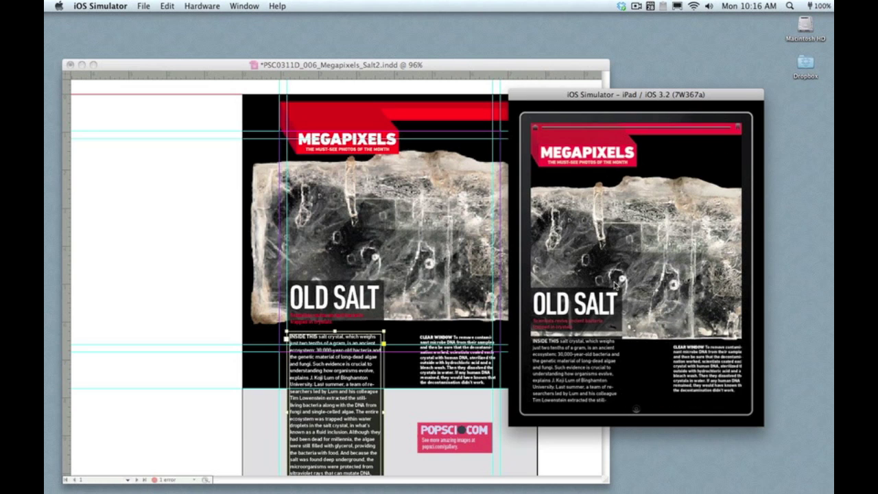
{"action": "key", "text": "super+Left"}
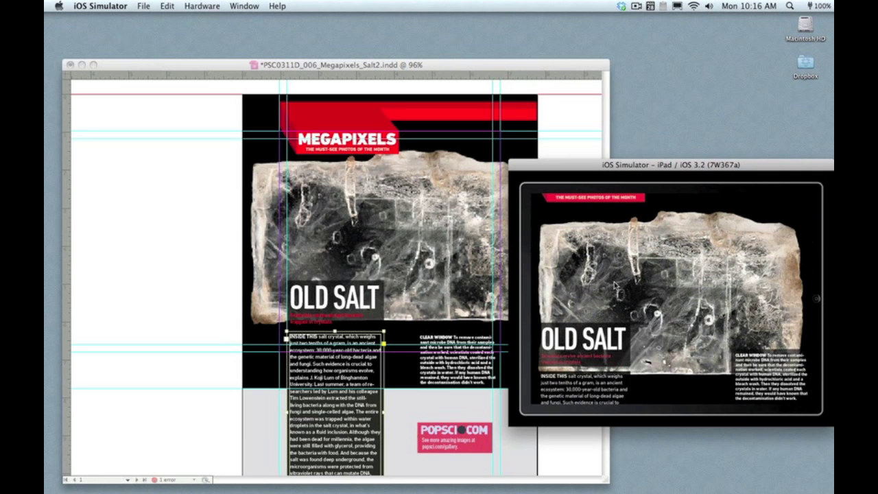
{"action": "key", "text": "super+q"}
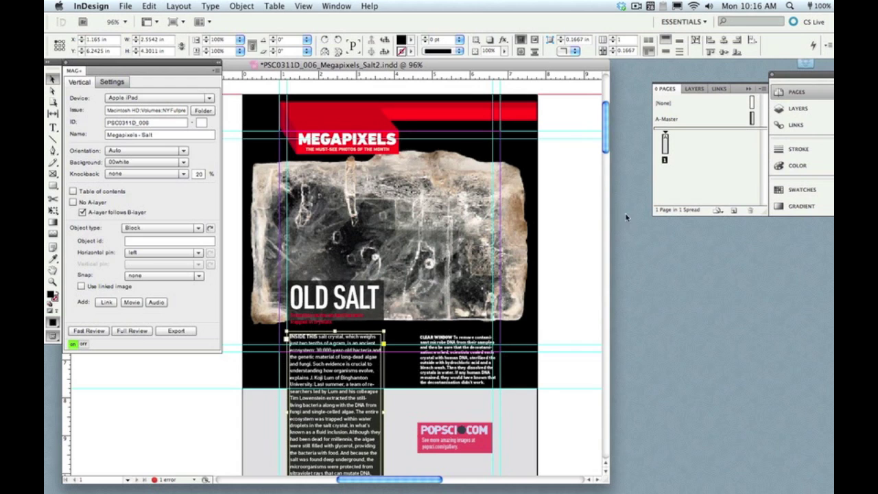
Add a second page and paste a copy of the black salt photo frame onto it
{"action": "left_click", "coordinate": [733, 210]}
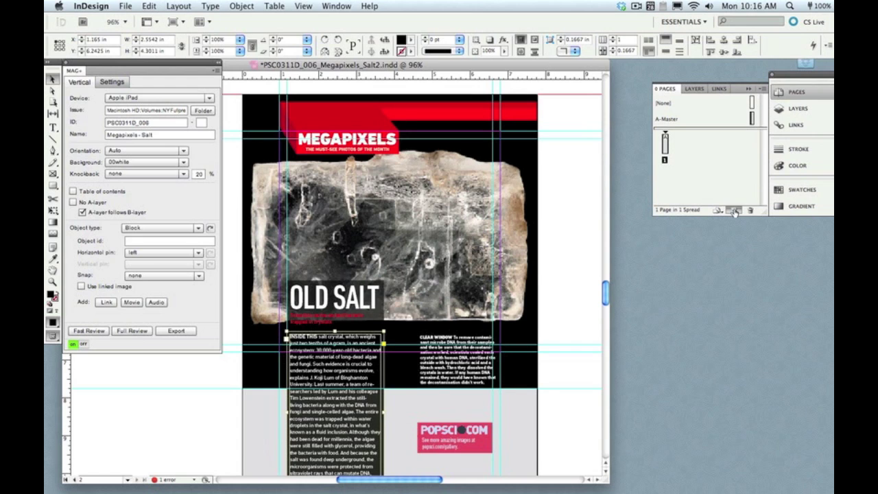
{"action": "left_click", "coordinate": [606, 134]}
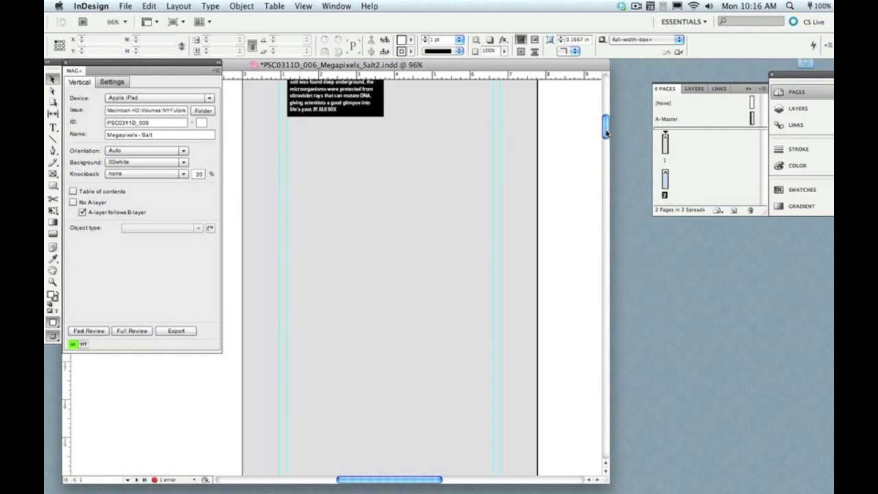
{"action": "scroll", "coordinate": [531, 176], "scroll_direction": "up", "scroll_amount": 10}
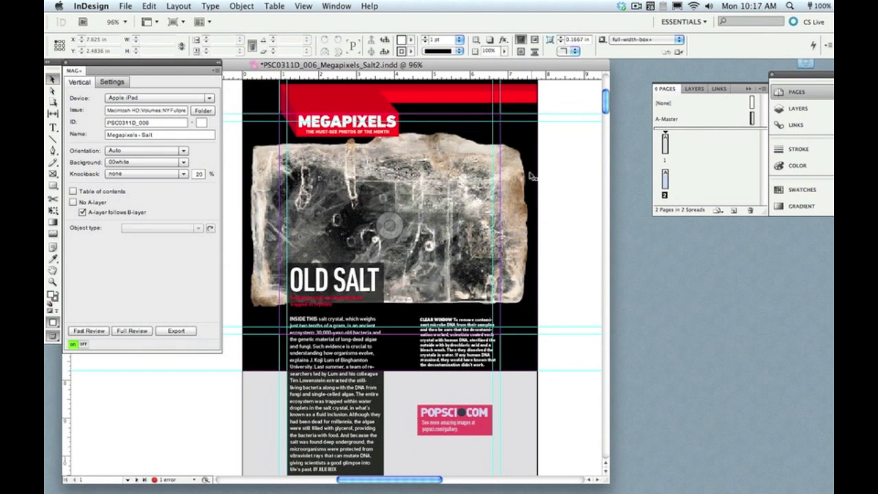
{"action": "left_click", "coordinate": [531, 177]}
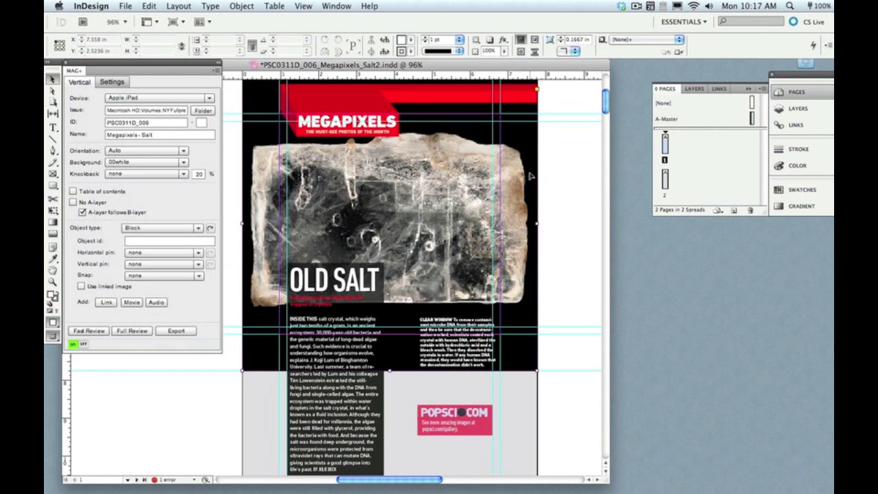
{"action": "double_click", "coordinate": [666, 180]}
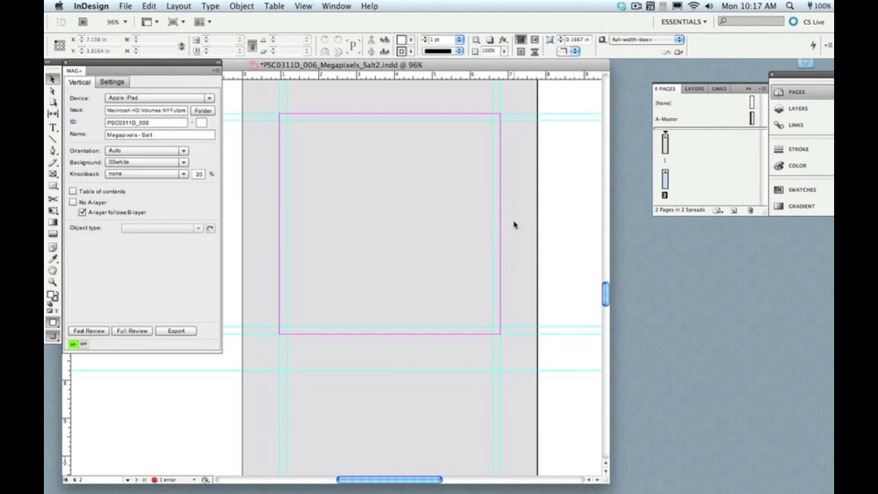
{"action": "key", "text": "super+v"}
{"action": "left_click_drag", "start_coordinate": [434, 230], "coordinate": [464, 200]}
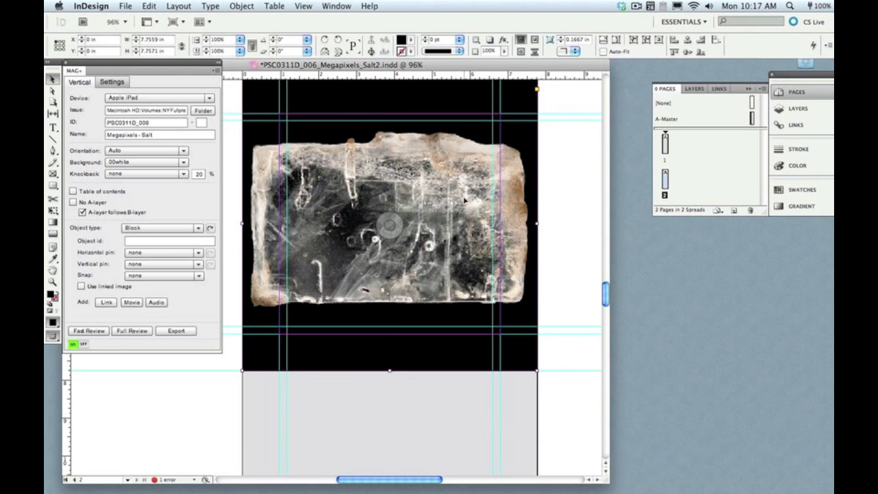
Enlarge the salt image and its frame to a 21 × 13.44 in close-up past the page edges
{"action": "key", "text": "super+minus"}
{"action": "key", "text": "super+minus"}
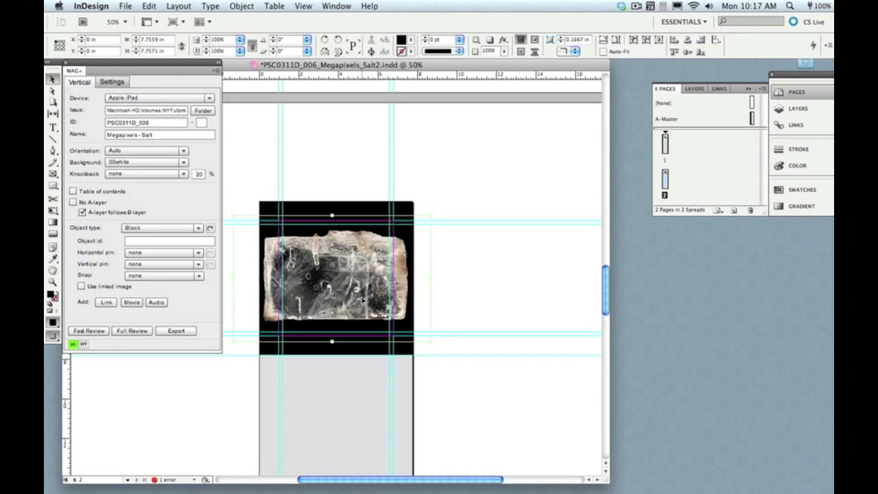
{"action": "double_click", "coordinate": [363, 300]}
{"action": "left_click_drag", "start_coordinate": [431, 341], "coordinate": [602, 452]}
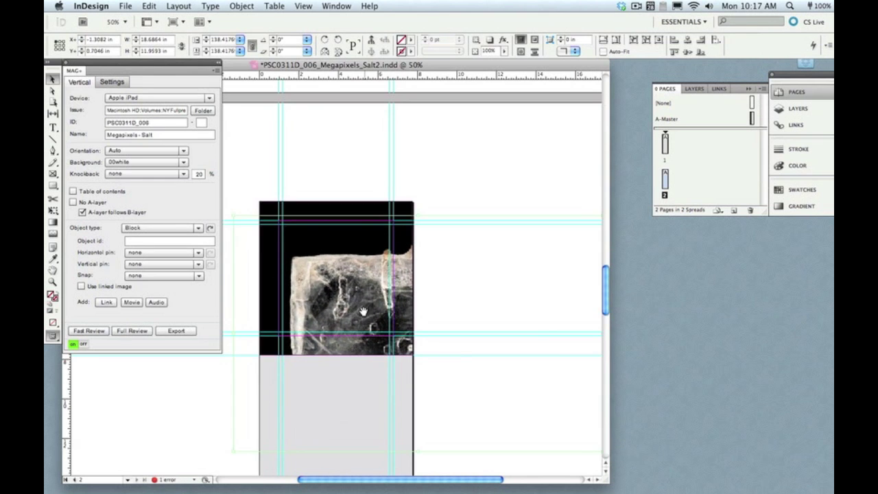
{"action": "left_click_drag", "start_coordinate": [359, 306], "coordinate": [289, 248]}
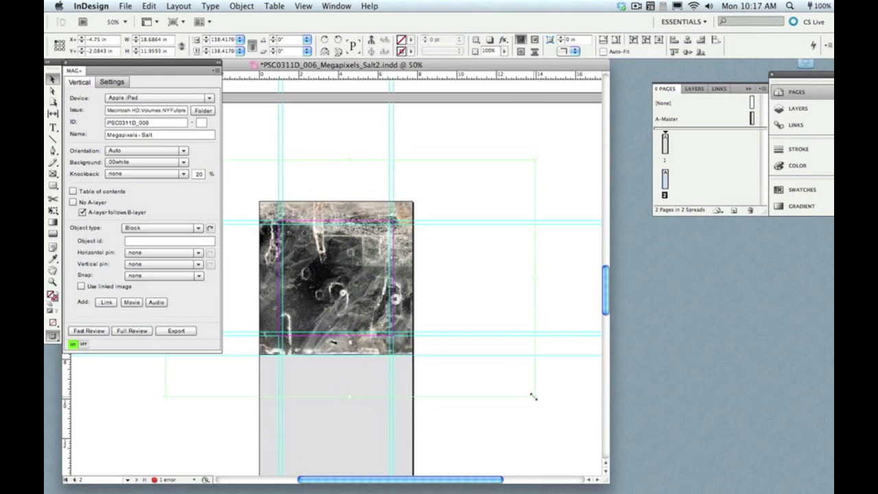
{"action": "left_click_drag", "start_coordinate": [533, 395], "coordinate": [582, 425]}
{"action": "left_click_drag", "start_coordinate": [319, 265], "coordinate": [310, 248]}
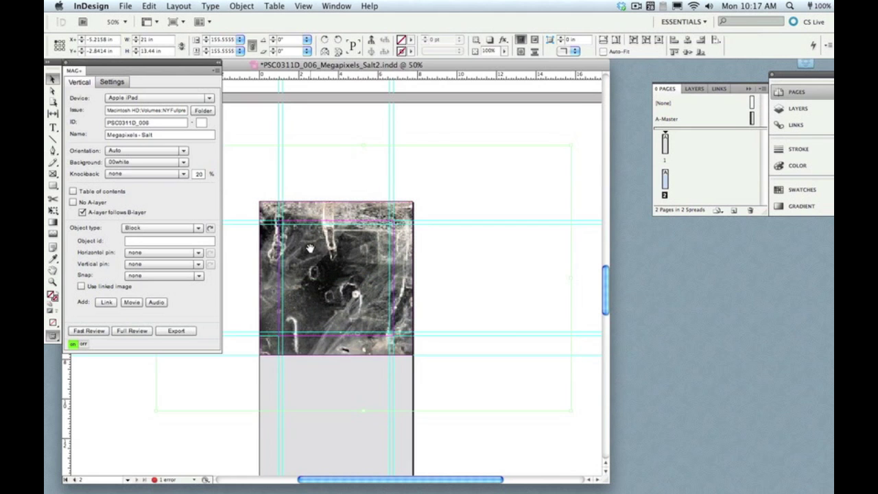
{"action": "left_click", "coordinate": [103, 331]}
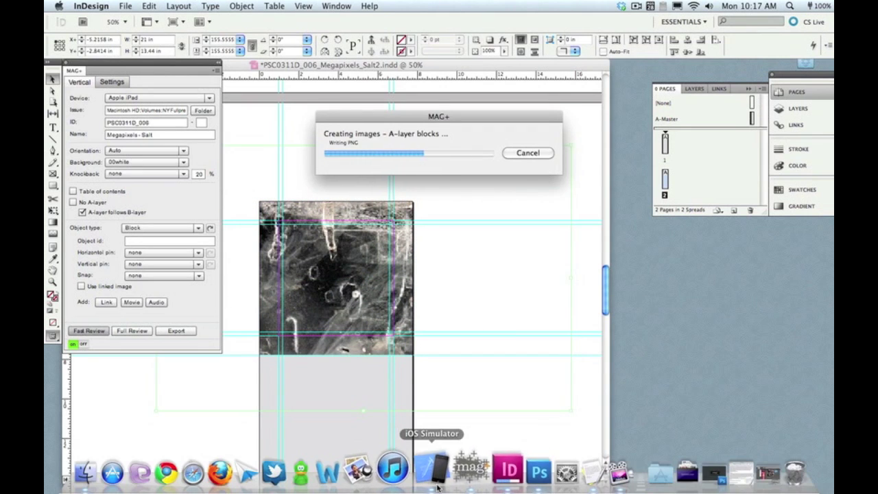
In the simulator, swipe from Old Salt into the salt close-up page, toggling its text, then return to InDesign
{"action": "left_click", "coordinate": [437, 485]}
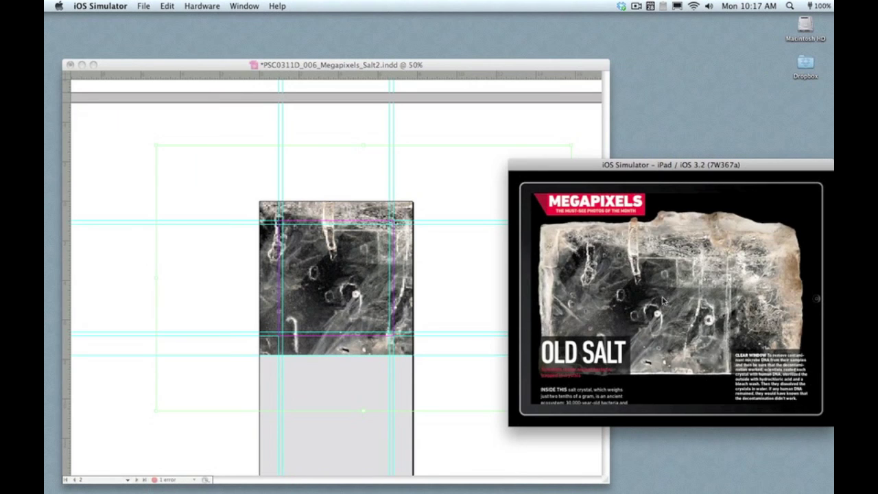
{"action": "left_click_drag", "start_coordinate": [616, 369], "coordinate": [613, 247]}
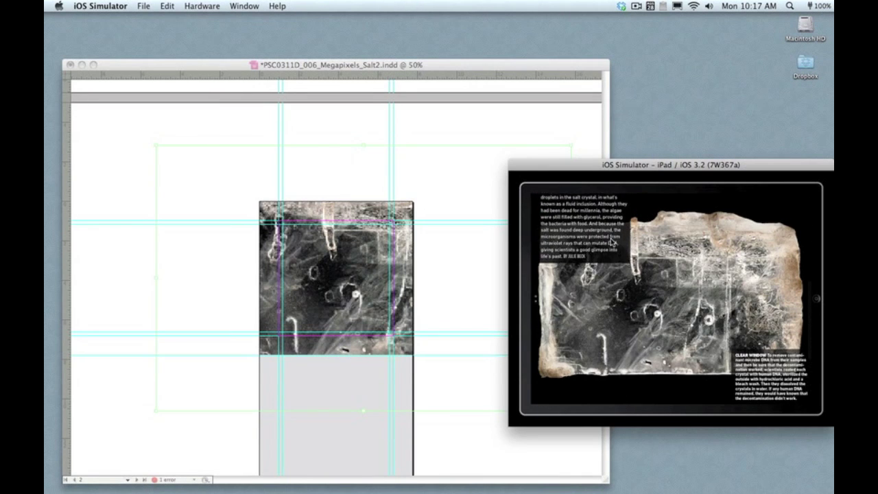
{"action": "left_click", "coordinate": [627, 301]}
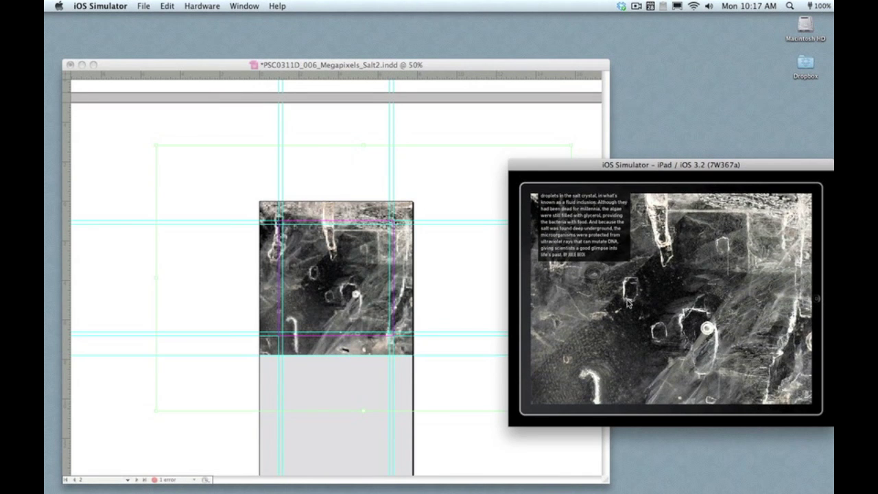
{"action": "left_click", "coordinate": [626, 302]}
{"action": "left_click_drag", "start_coordinate": [614, 247], "coordinate": [604, 293]}
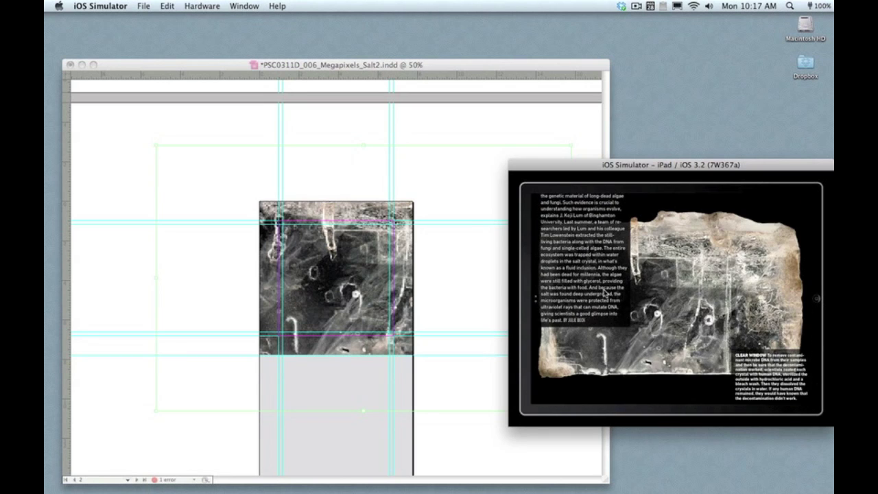
{"action": "left_click_drag", "start_coordinate": [603, 328], "coordinate": [596, 261]}
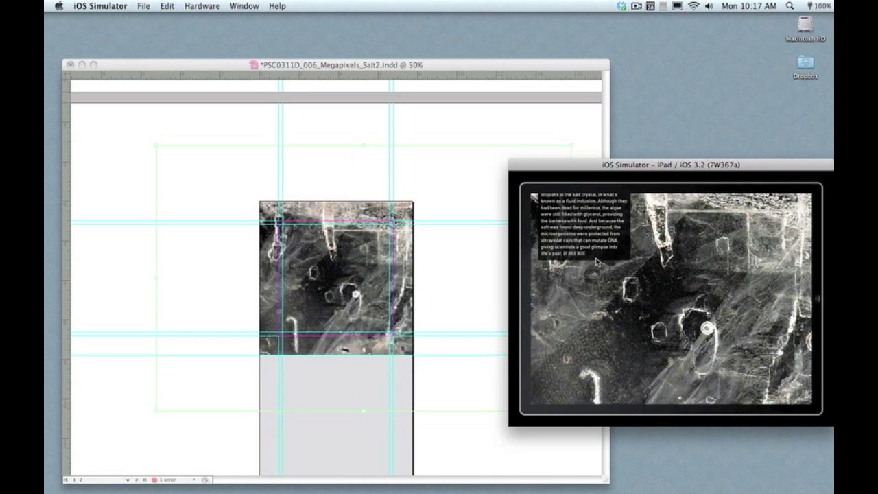
{"action": "left_click", "coordinate": [449, 298]}
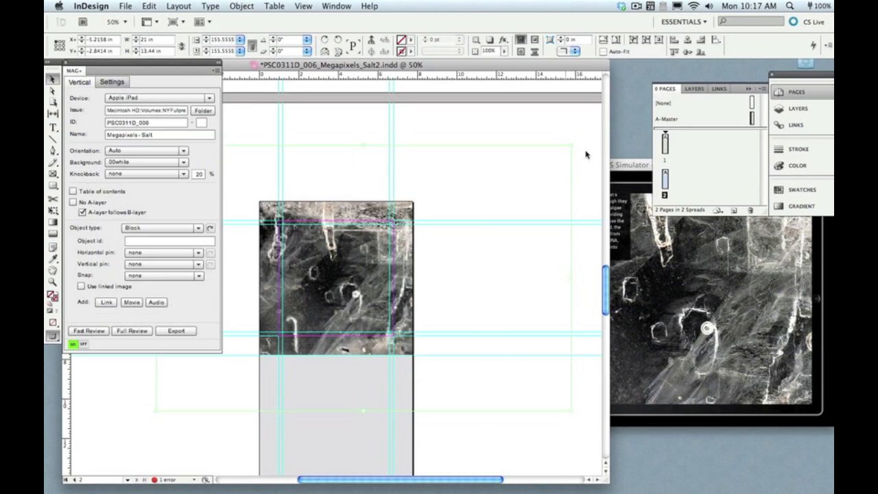
Shorten page 1's body-text frame and move the lower dark frame further down
{"action": "left_click", "coordinate": [606, 130]}
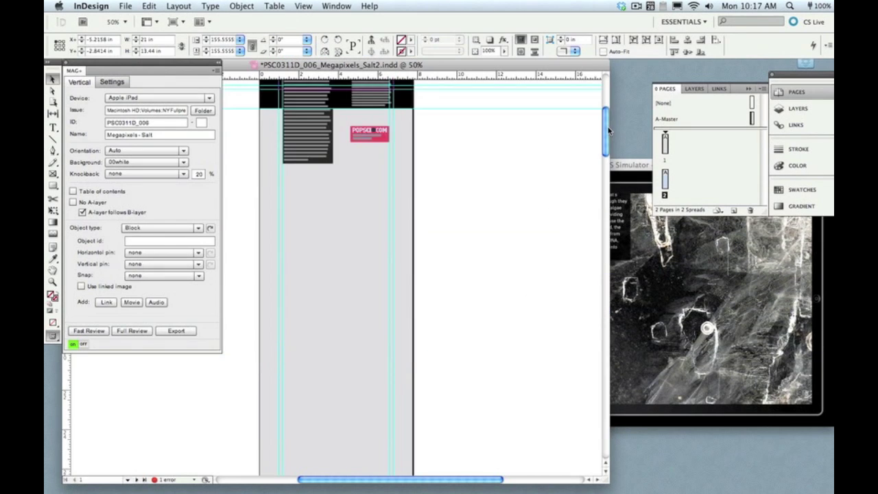
{"action": "scroll", "coordinate": [607, 128], "scroll_direction": "up", "scroll_amount": 2}
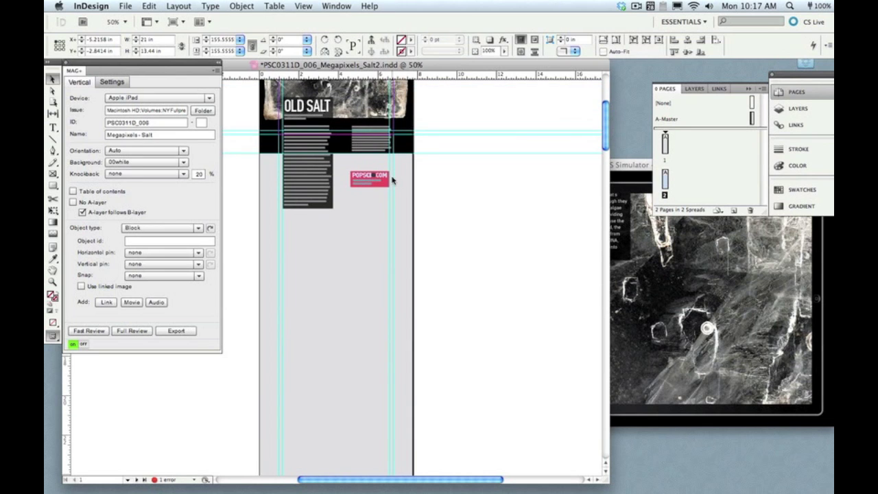
{"action": "key", "text": "super+equal"}
{"action": "key", "text": "super+equal"}
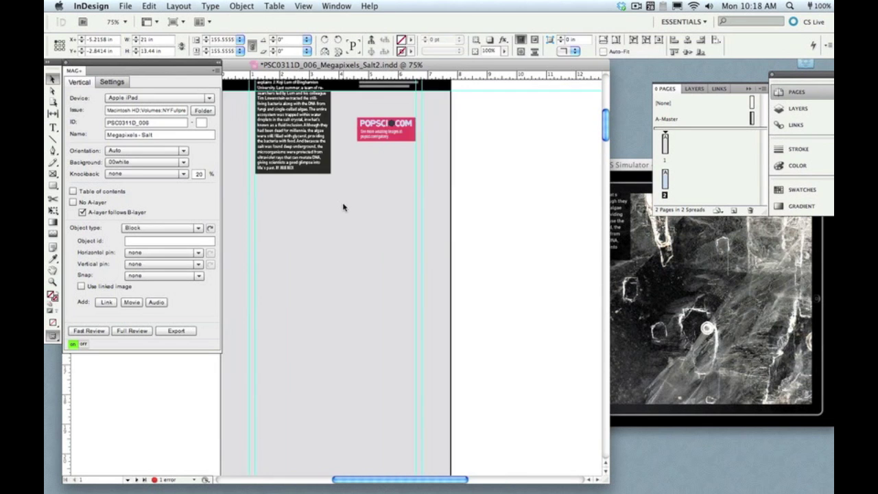
{"action": "scroll", "coordinate": [317, 194], "scroll_direction": "up", "scroll_amount": 3}
{"action": "scroll", "coordinate": [317, 199], "scroll_direction": "left", "scroll_amount": 2}
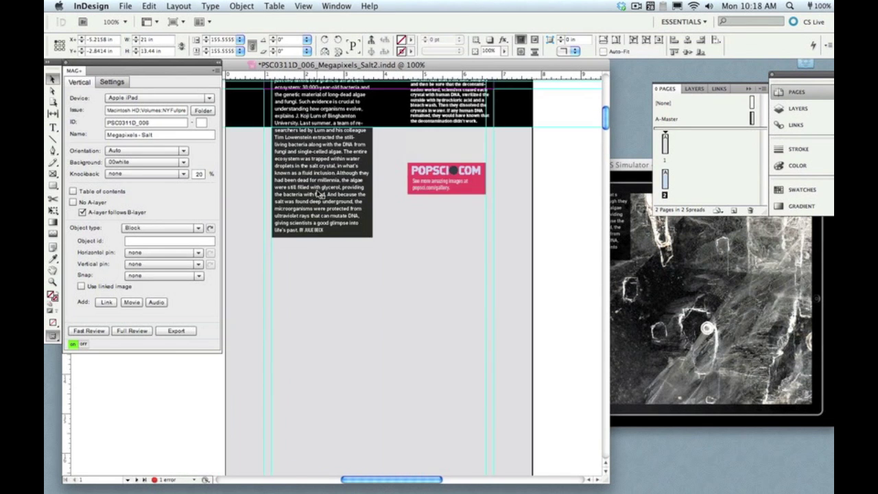
{"action": "left_click", "coordinate": [322, 237]}
{"action": "left_click_drag", "start_coordinate": [322, 236], "coordinate": [319, 130]}
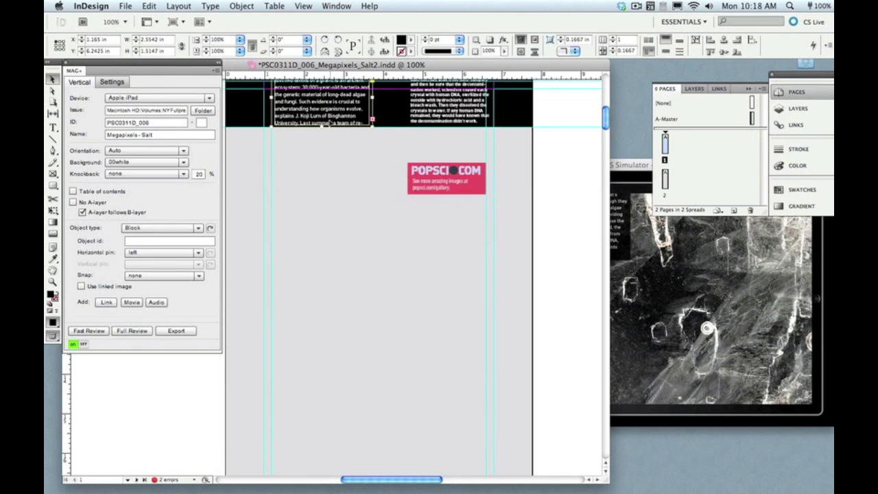
{"action": "left_click_drag", "start_coordinate": [330, 122], "coordinate": [340, 181]}
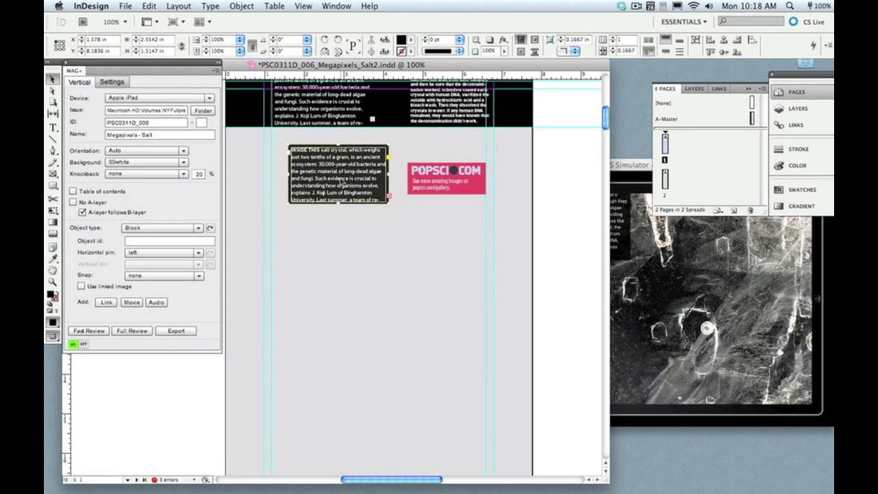
Empty the lower frame and thread the column's overflow text into it
{"action": "double_click", "coordinate": [341, 179]}
{"action": "key", "text": "super+a"}
{"action": "key", "text": "BackSpace"}
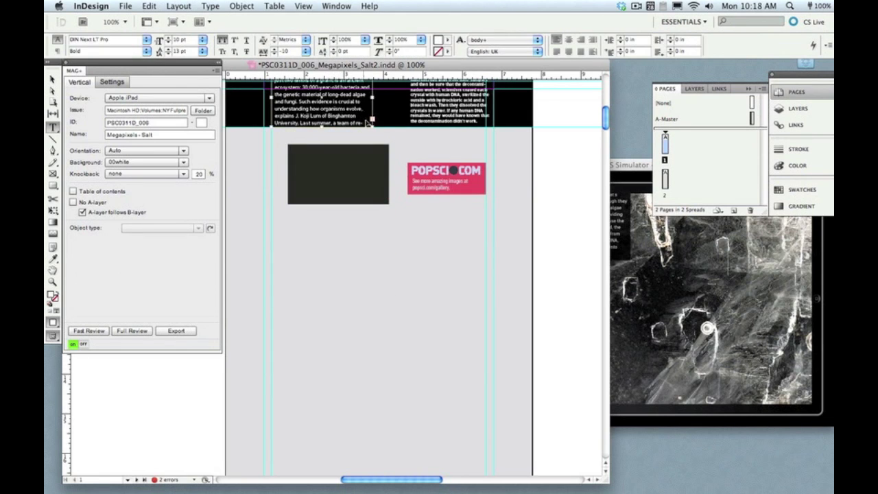
{"action": "left_click", "coordinate": [371, 121]}
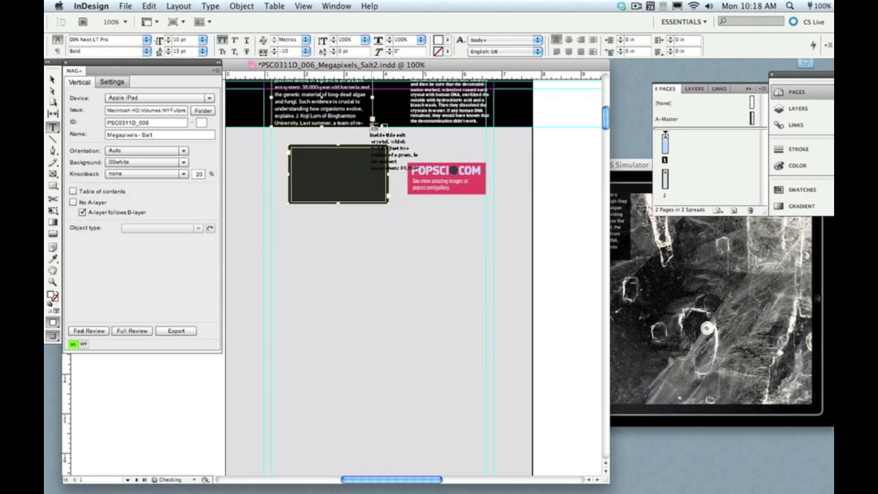
{"action": "left_click", "coordinate": [353, 172]}
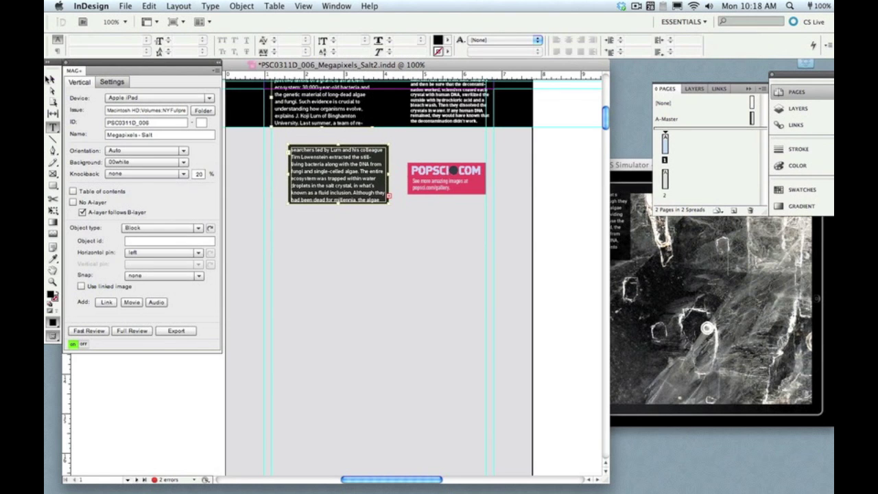
Cut the continued-text frame and POPSCI.COM box off page 1
{"action": "left_click", "coordinate": [53, 79]}
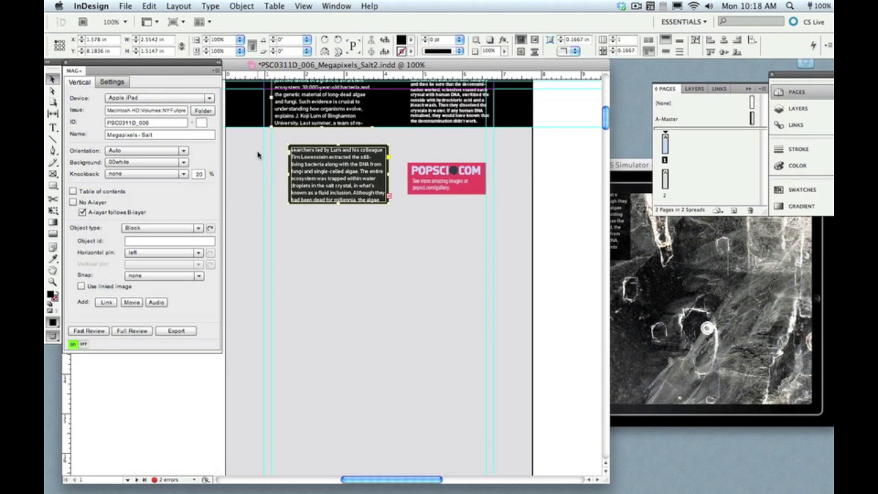
{"action": "left_click_drag", "start_coordinate": [258, 155], "coordinate": [480, 204]}
{"action": "key", "text": "Delete"}
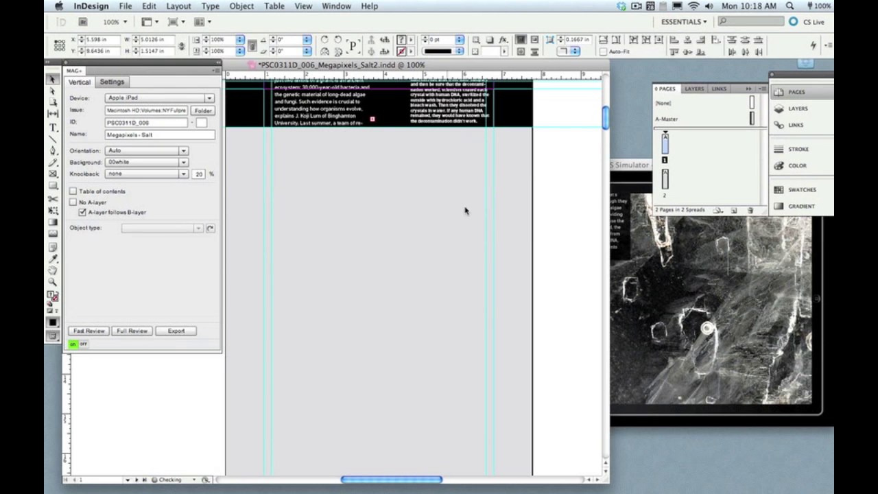
Paste the text frame and POPSCI box onto page 2's photo and lengthen the frame through the byline
{"action": "double_click", "coordinate": [664, 181]}
{"action": "scroll", "coordinate": [433, 212], "scroll_direction": "up", "scroll_amount": 5}
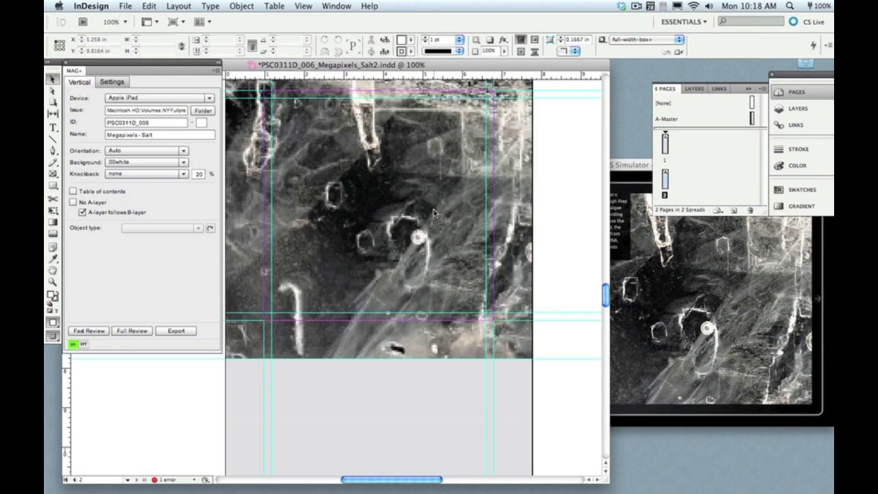
{"action": "scroll", "coordinate": [433, 212], "scroll_direction": "down", "scroll_amount": 2}
{"action": "key", "text": "super+v"}
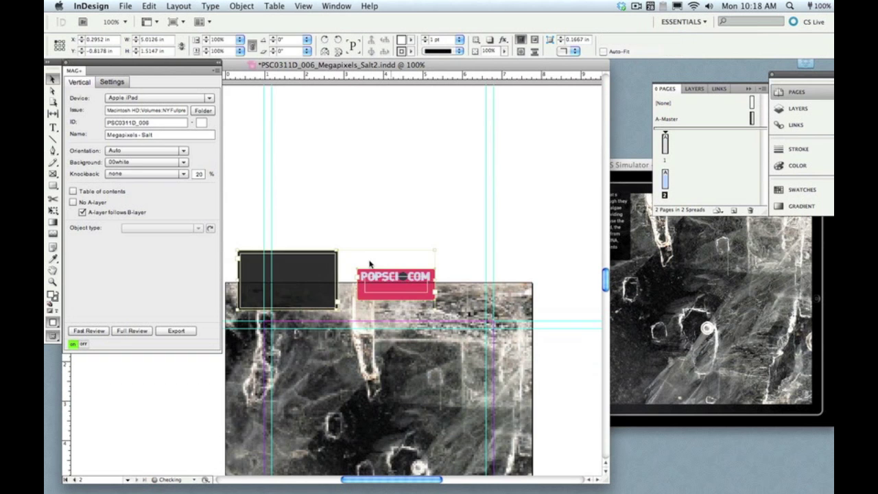
{"action": "left_click_drag", "start_coordinate": [323, 267], "coordinate": [360, 303]}
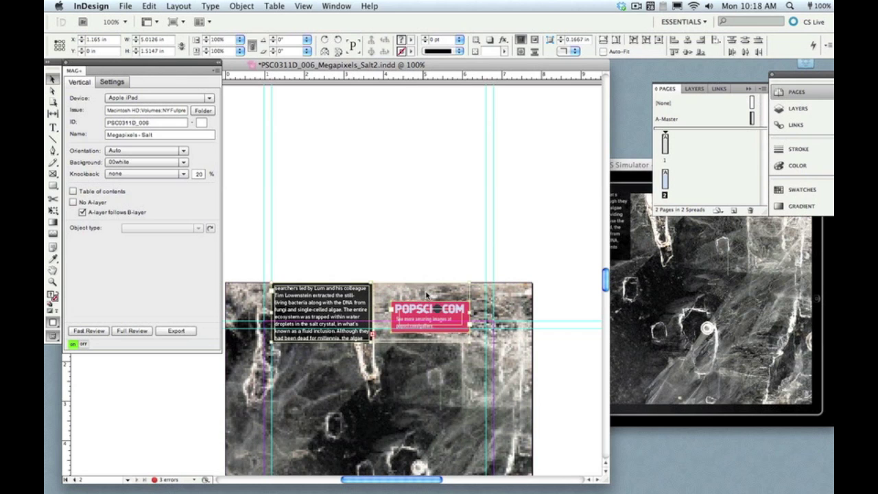
{"action": "left_click", "coordinate": [319, 340]}
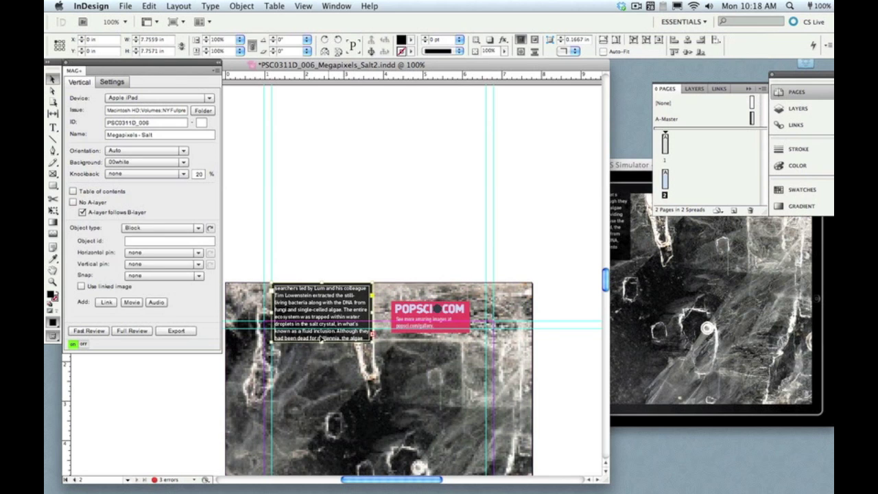
{"action": "left_click_drag", "start_coordinate": [321, 341], "coordinate": [321, 391]}
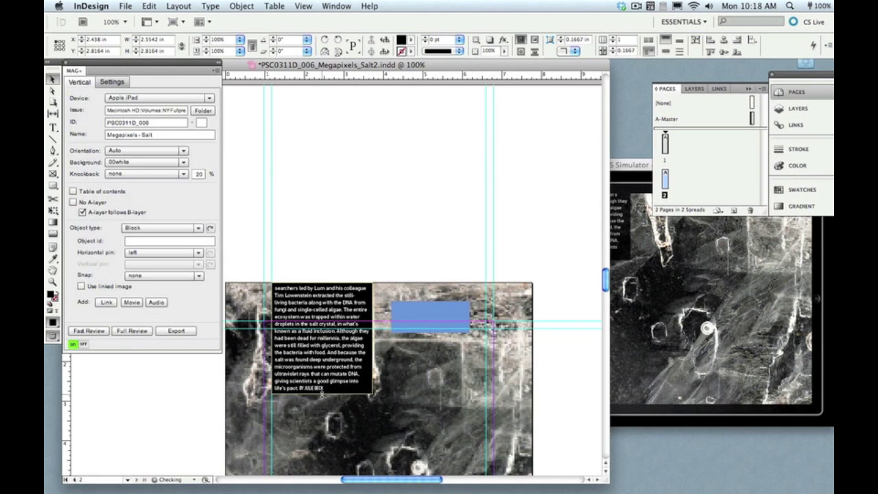
Set the text frame's top inset spacing to 0.02 in in Text Frame Options
{"action": "key", "text": "super+b"}
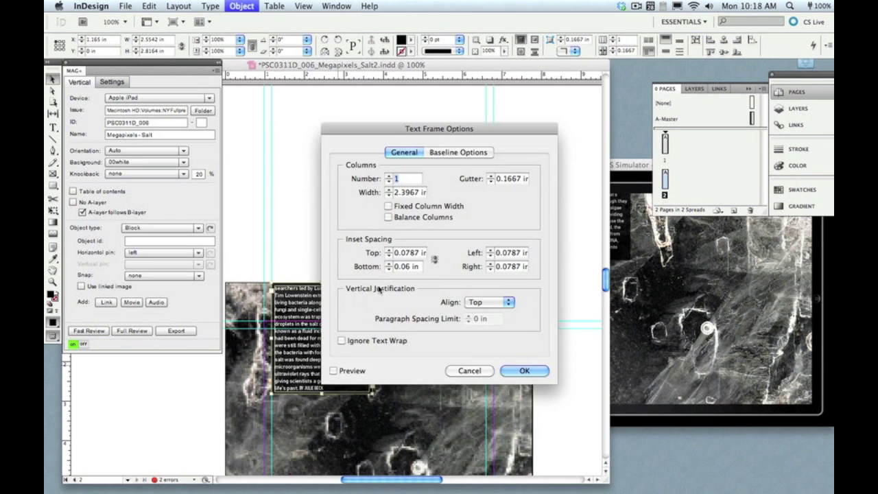
{"action": "left_click_drag", "start_coordinate": [409, 253], "coordinate": [423, 254]}
{"action": "key", "text": "BackSpace"}
{"action": "type", "text": "2in"}
{"action": "key", "text": "Tab"}
{"action": "key", "text": "Return"}
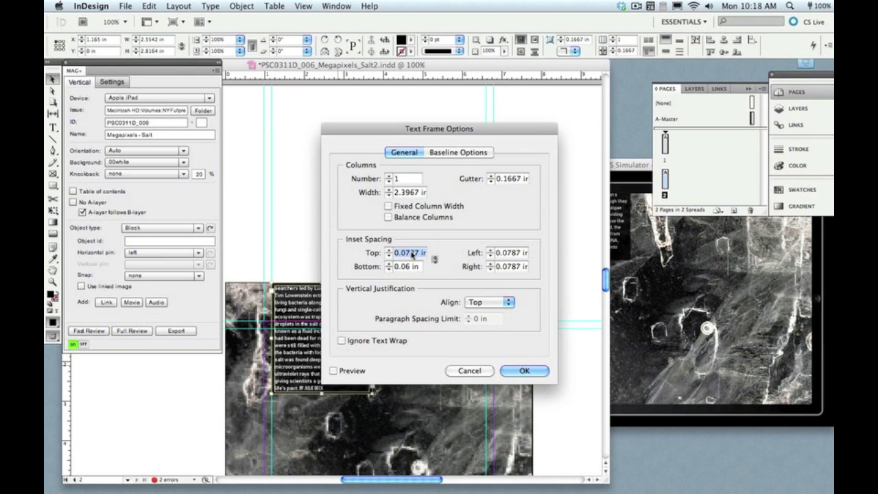
{"action": "key", "text": "BackSpace"}
{"action": "type", "text": "0.02"}
{"action": "key", "text": "Return"}
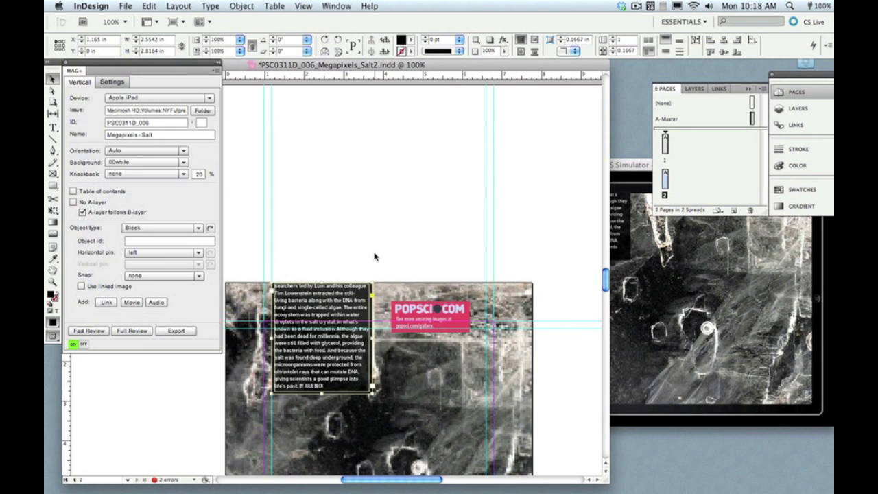
Build a Fast Review and swipe through the full story onto the salt close-up, then return to InDesign
{"action": "left_click", "coordinate": [103, 330]}
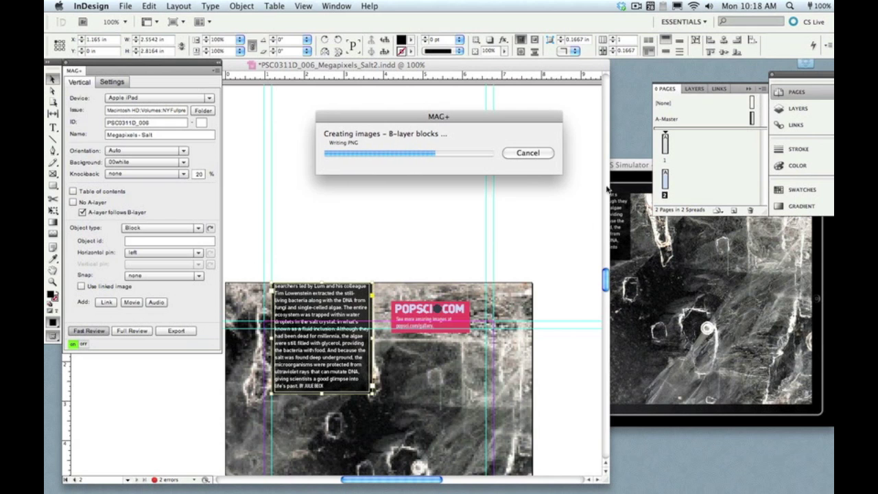
{"action": "left_click", "coordinate": [639, 166]}
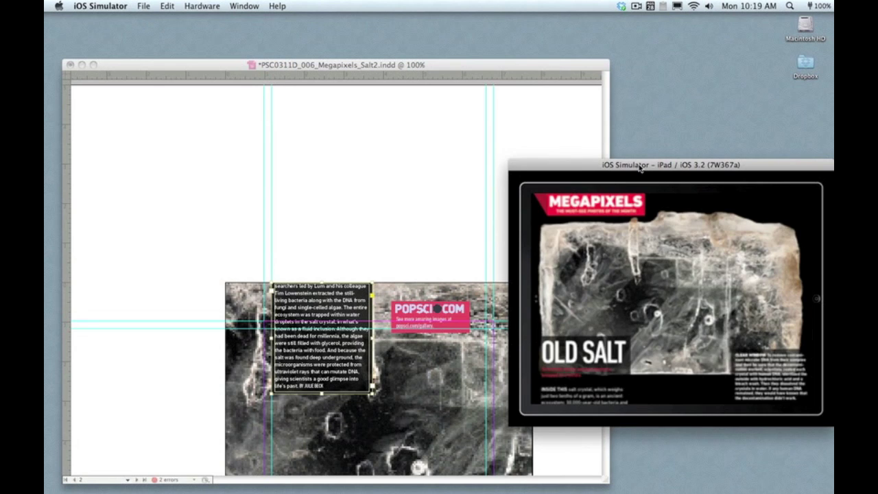
{"action": "left_click_drag", "start_coordinate": [616, 371], "coordinate": [614, 296]}
{"action": "left_click_drag", "start_coordinate": [621, 336], "coordinate": [616, 294]}
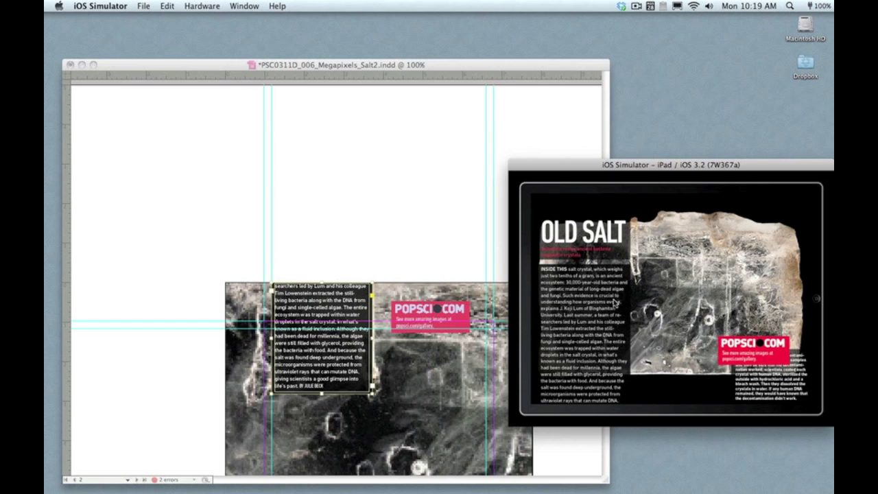
{"action": "left_click", "coordinate": [485, 325]}
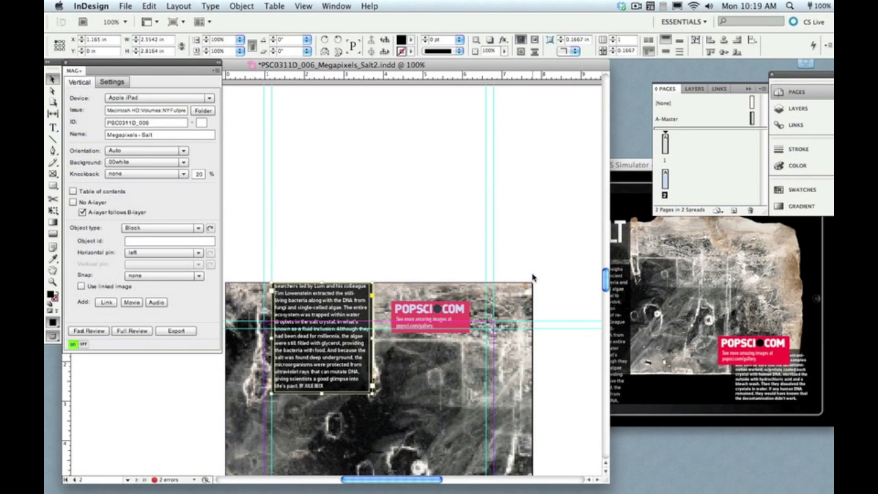
Scroll to page 1 and target the Transition guides layer in the Layers panel
{"action": "scroll", "coordinate": [532, 278], "scroll_direction": "up", "scroll_amount": 10}
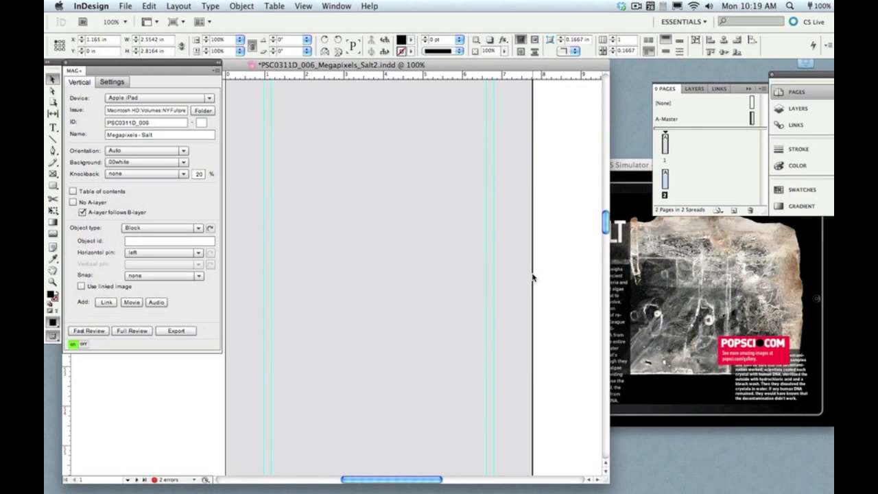
{"action": "scroll", "coordinate": [532, 277], "scroll_direction": "up", "scroll_amount": 10}
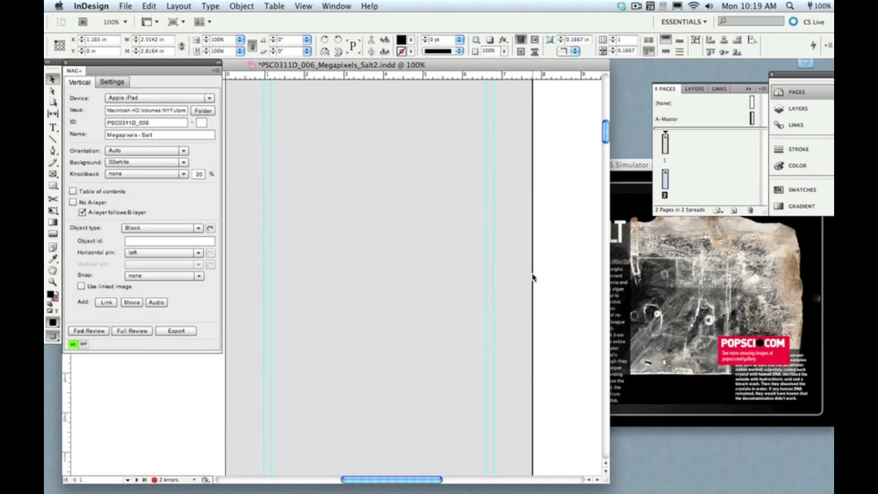
{"action": "scroll", "coordinate": [533, 277], "scroll_direction": "up", "scroll_amount": 10}
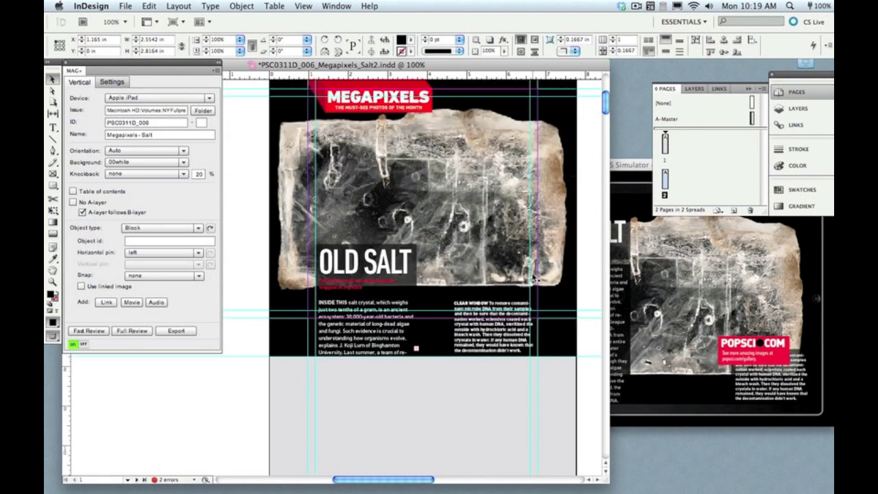
{"action": "scroll", "coordinate": [533, 277], "scroll_direction": "up", "scroll_amount": 3}
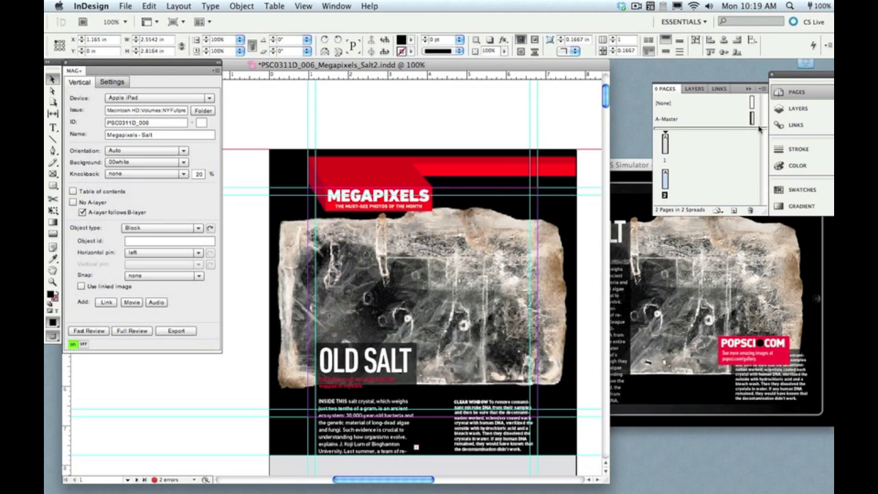
{"action": "left_click", "coordinate": [784, 114]}
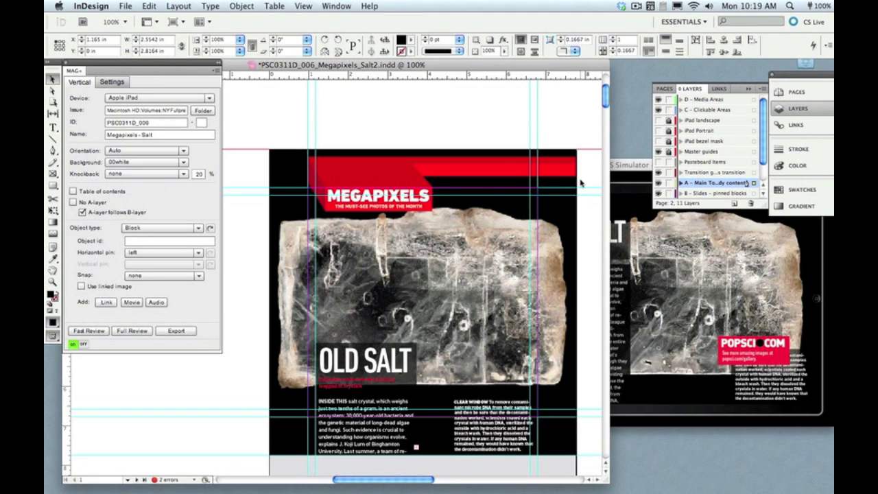
{"action": "left_click", "coordinate": [699, 172]}
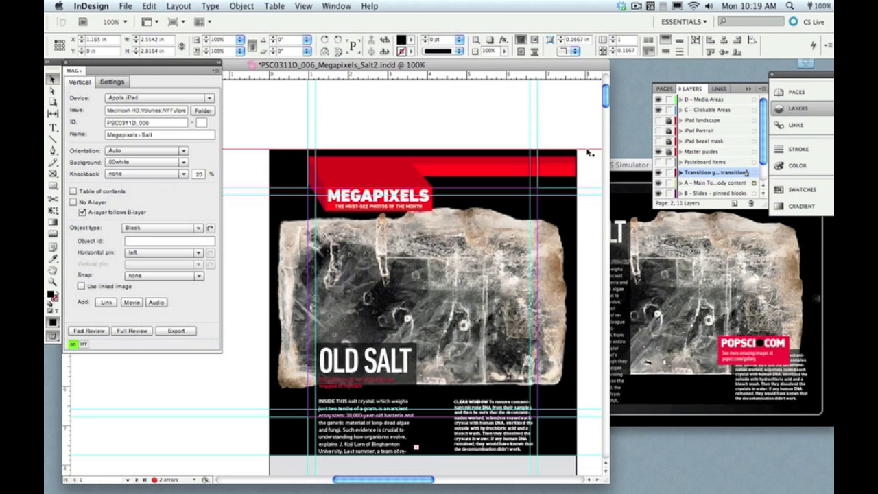
Drag a horizontal ruler guide to near the bottom of page 1 and rebuild the Fast Review
{"action": "scroll", "coordinate": [587, 154], "scroll_direction": "down", "scroll_amount": 3}
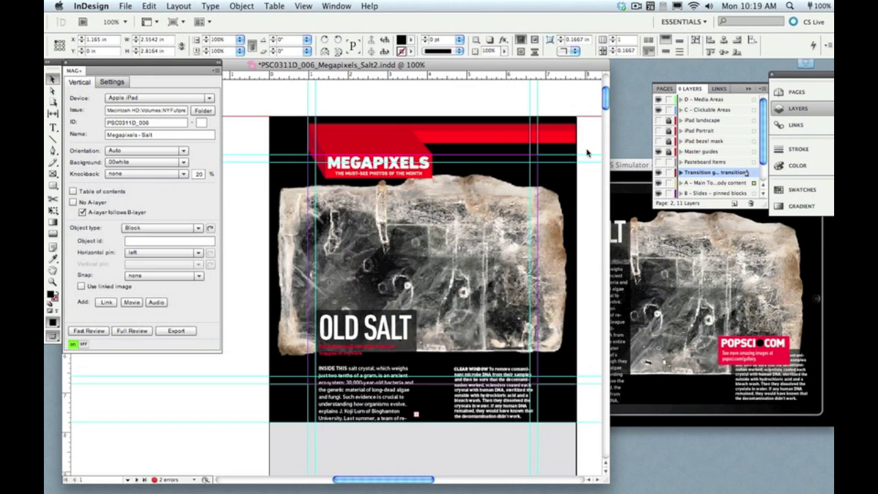
{"action": "left_click_drag", "start_coordinate": [590, 74], "coordinate": [588, 240]}
{"action": "left_click_drag", "start_coordinate": [588, 326], "coordinate": [556, 471]}
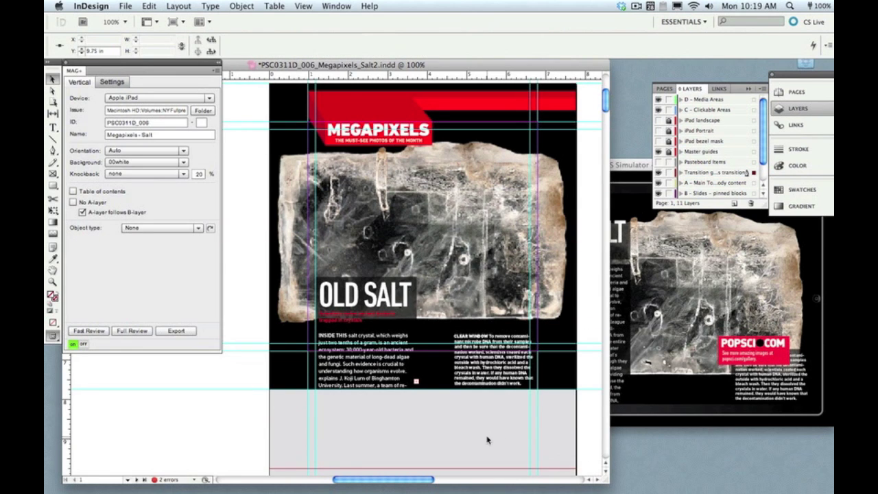
{"action": "left_click", "coordinate": [97, 331]}
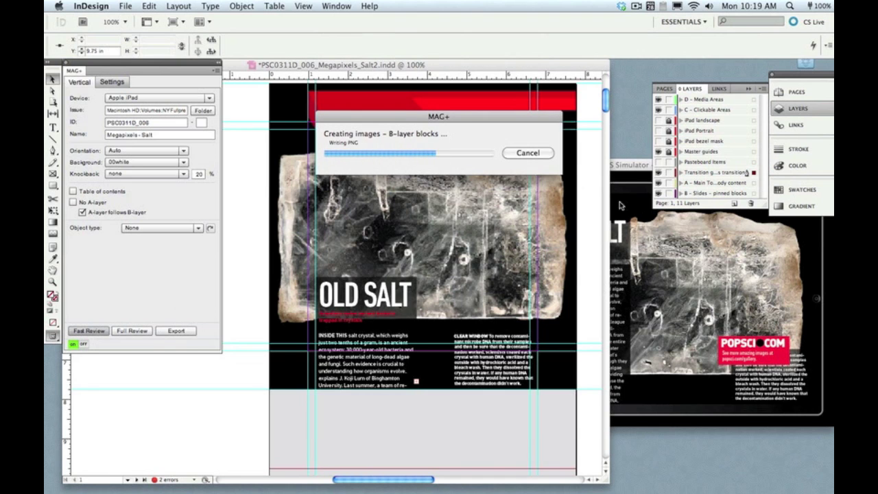
Swipe up through the rebuilt article in the simulator, then back down to the OLD SALT title
{"action": "left_click", "coordinate": [631, 165]}
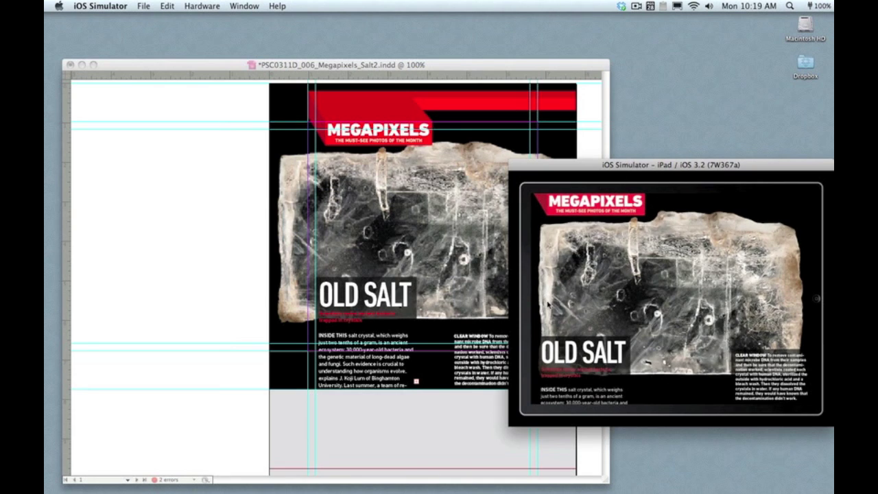
{"action": "left_click_drag", "start_coordinate": [617, 372], "coordinate": [617, 285]}
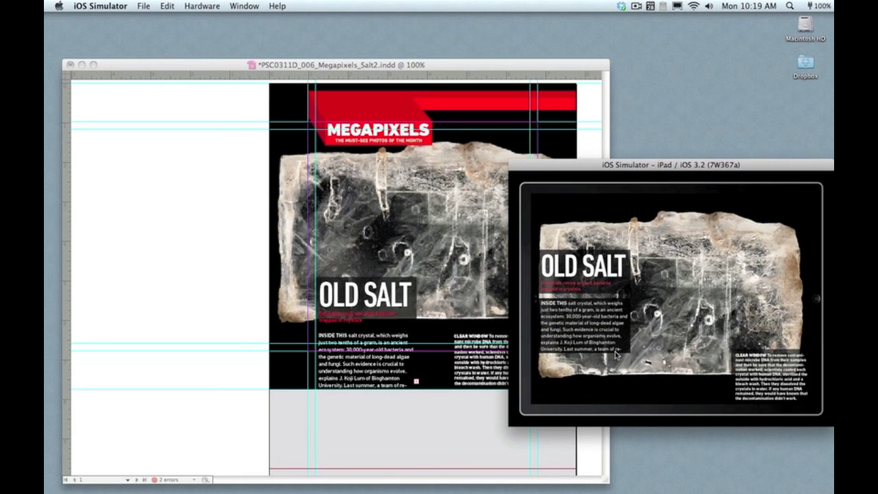
{"action": "left_click_drag", "start_coordinate": [617, 354], "coordinate": [616, 293]}
{"action": "left_click_drag", "start_coordinate": [628, 344], "coordinate": [620, 289]}
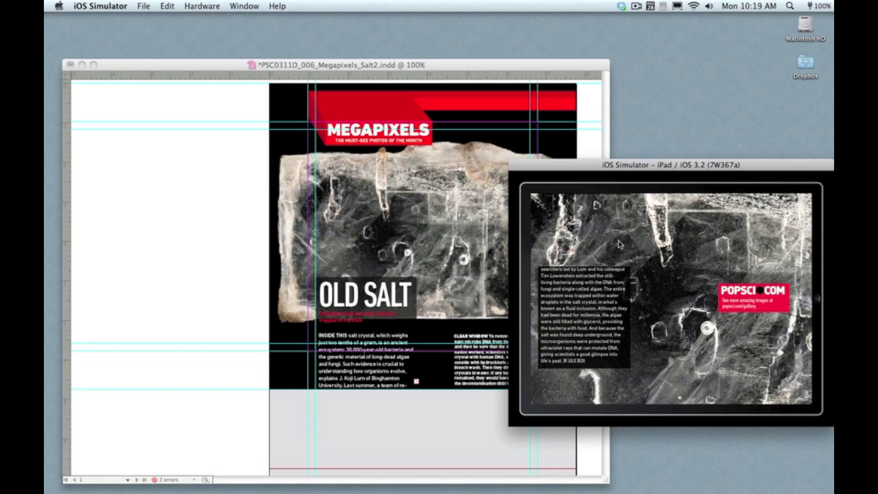
{"action": "left_click_drag", "start_coordinate": [618, 244], "coordinate": [610, 407]}
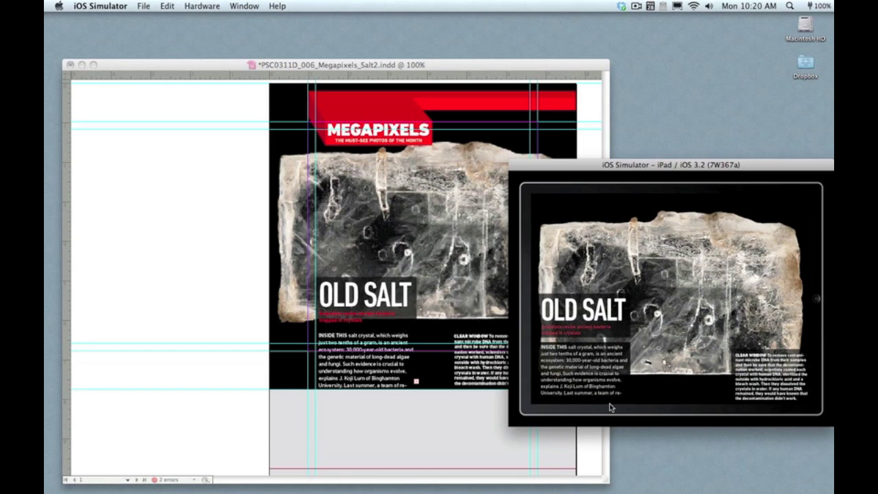